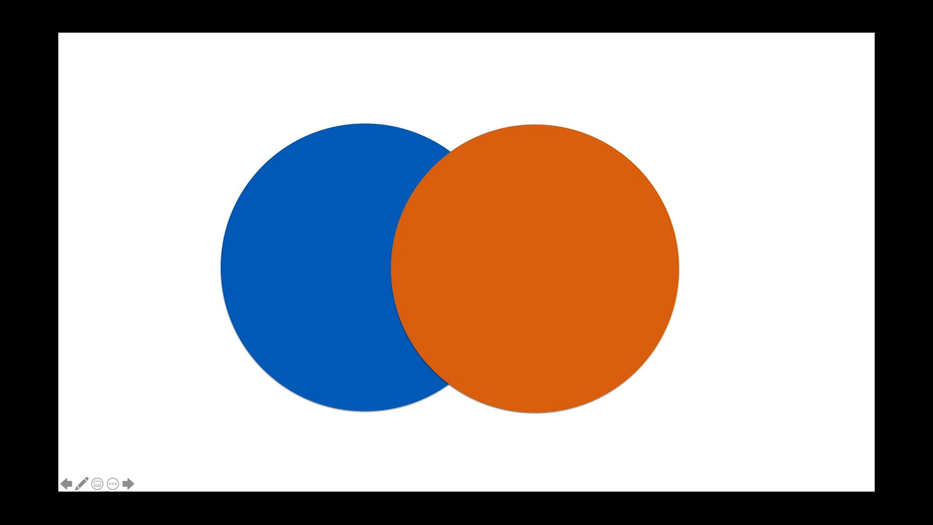
- Exit the slide show and display the Selection Pane with the purple triangle on slide 11 selected
{"action": "key", "text": "Escape"}
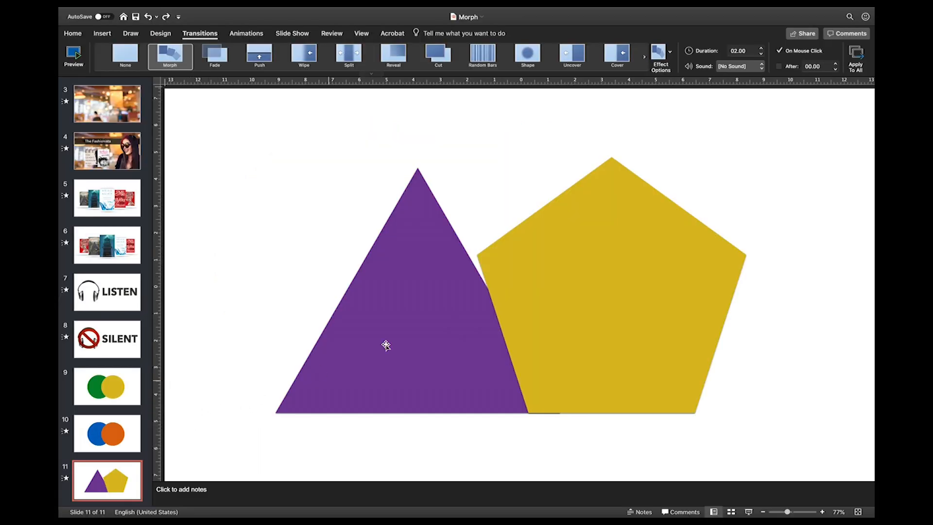
{"action": "left_click", "coordinate": [457, 382]}
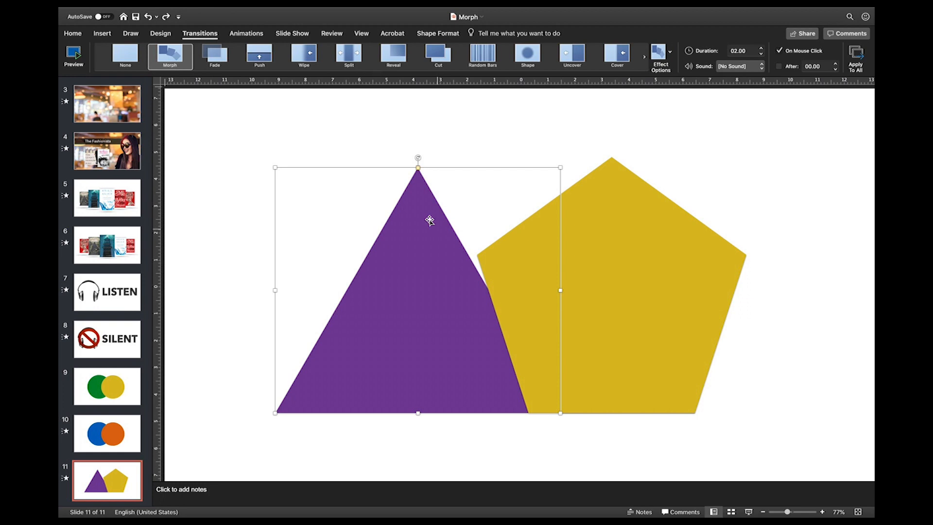
{"action": "left_click", "coordinate": [439, 32]}
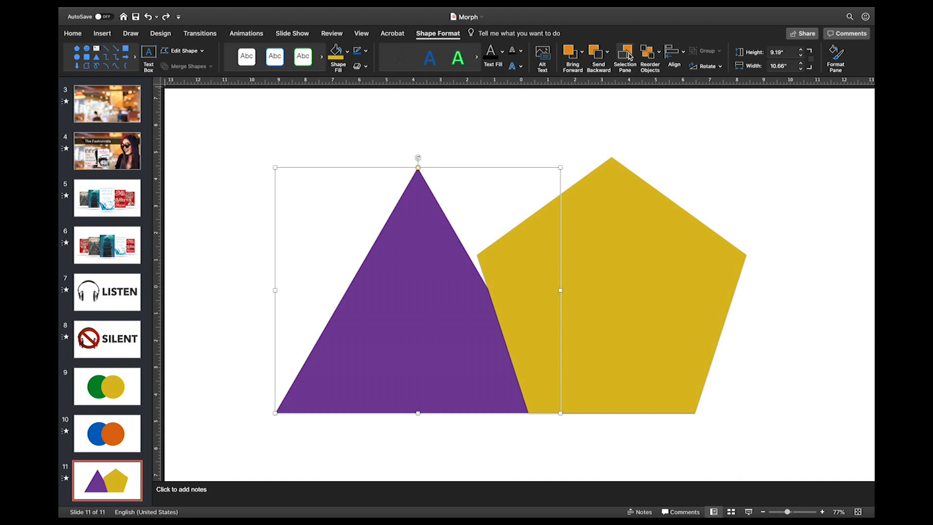
{"action": "left_click", "coordinate": [626, 53]}
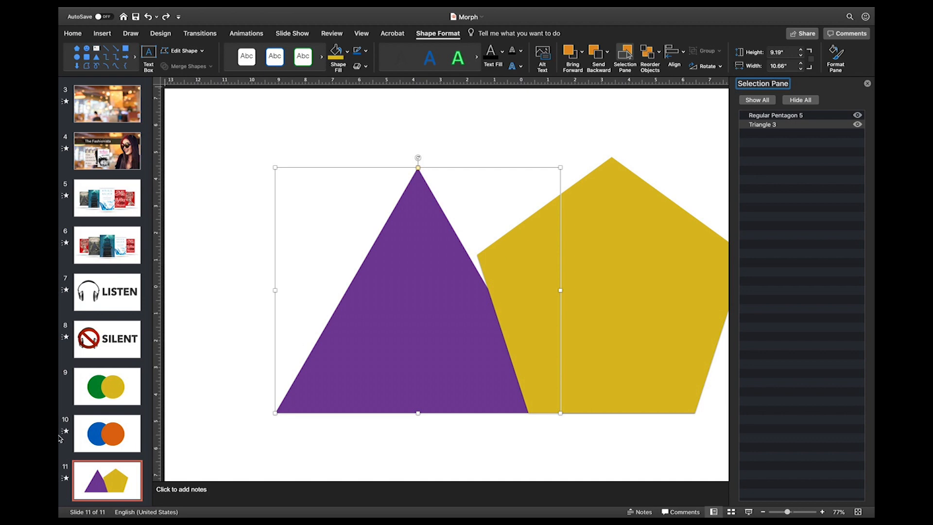
- Rename the orange circle on slide 10 to !!Oval in the Selection Pane
{"action": "left_click", "coordinate": [124, 433]}
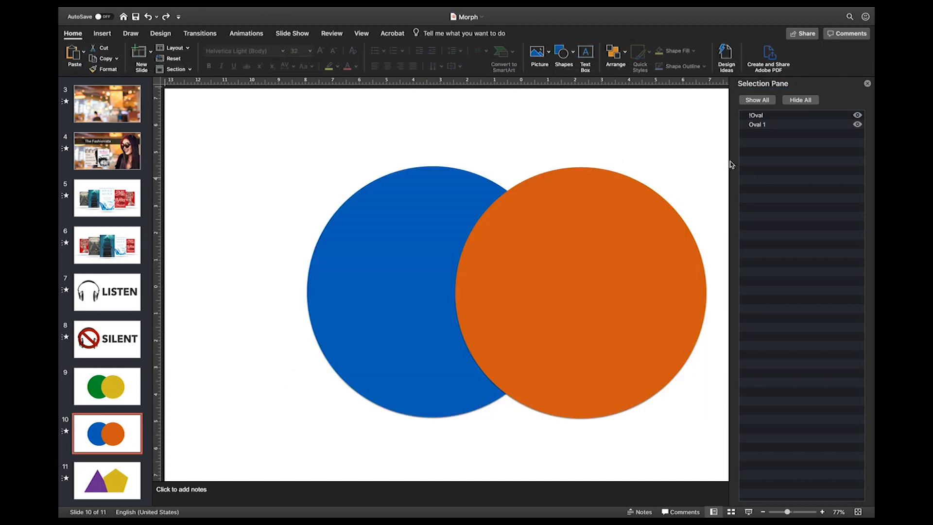
{"action": "left_click", "coordinate": [755, 116]}
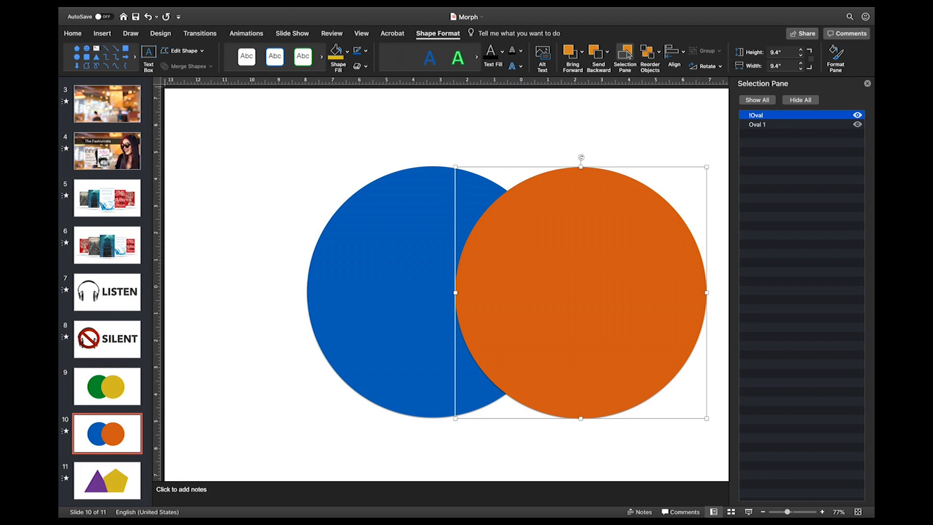
{"action": "left_click", "coordinate": [754, 116]}
{"action": "left_click", "coordinate": [753, 115]}
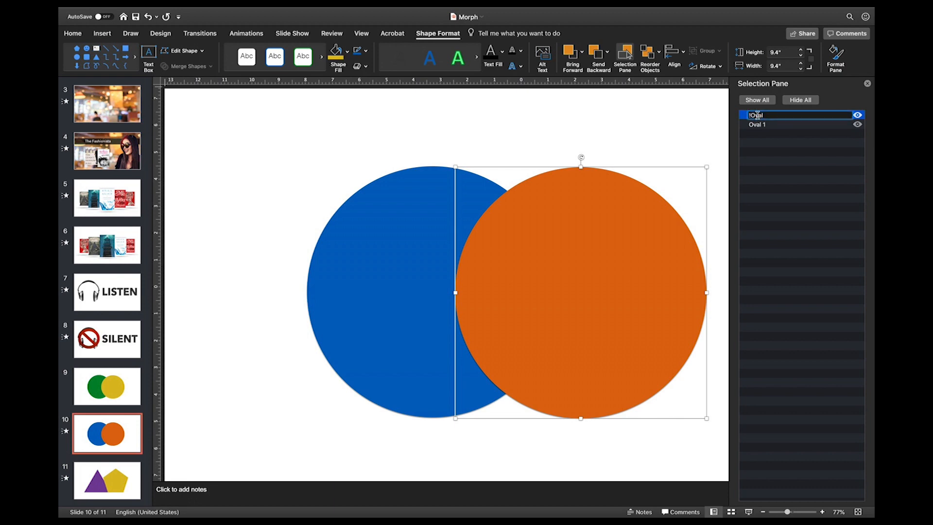
{"action": "key", "text": "BackSpace"}
{"action": "type", "text": "!!"}
- Rename the yellow pentagon on slide 11 to !!Oval so it matches the orange circle's name
{"action": "left_click", "coordinate": [101, 474]}
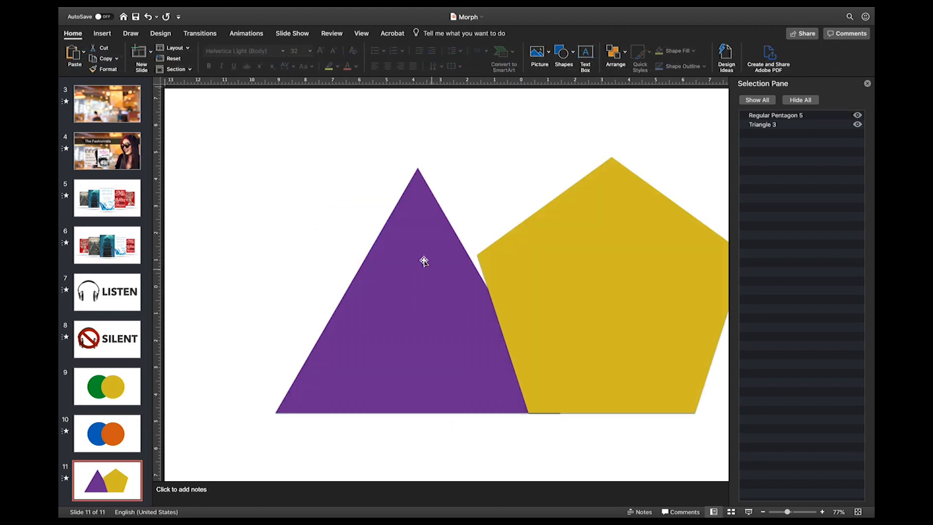
{"action": "left_click", "coordinate": [528, 247]}
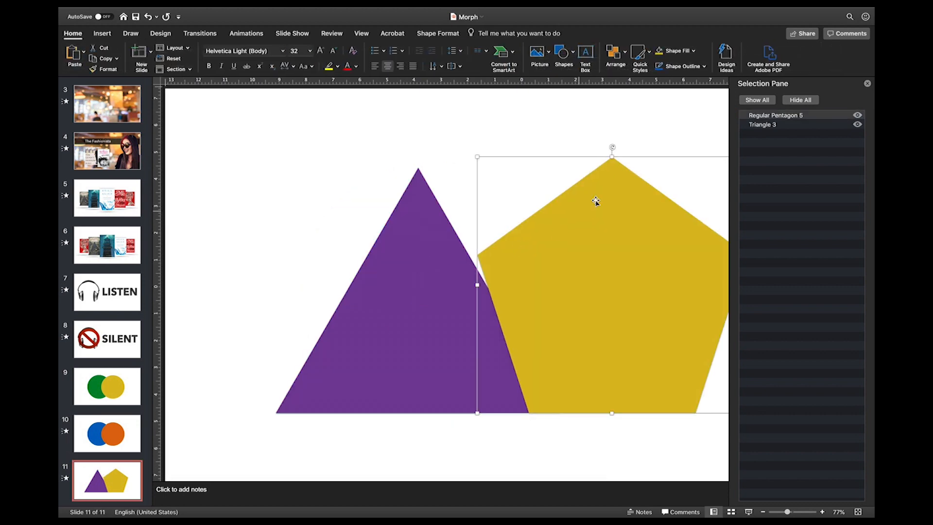
{"action": "double_click", "coordinate": [769, 115]}
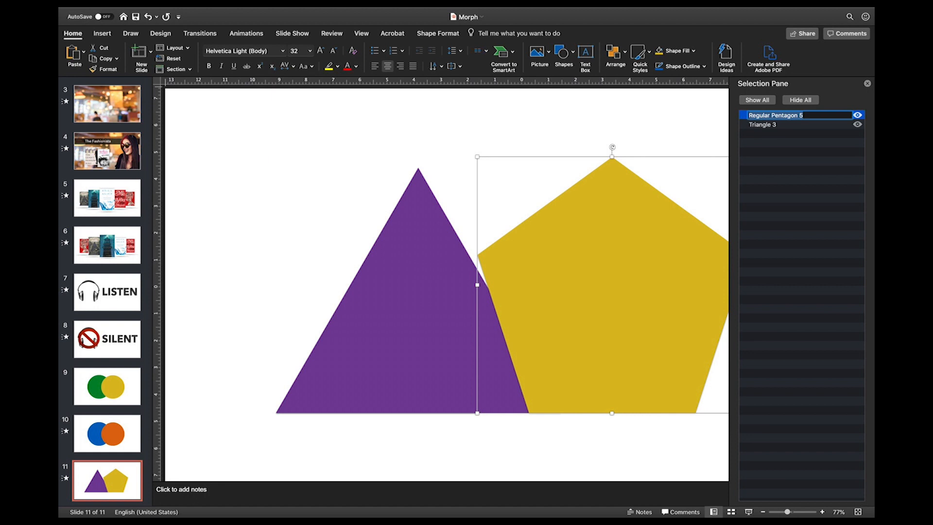
{"action": "key", "text": "BackSpace"}
{"action": "key", "text": "Return"}
- Play the slide show from slide 10 to check the circle-to-pentagon morph forward and back, and exit it
{"action": "left_click", "coordinate": [103, 437]}
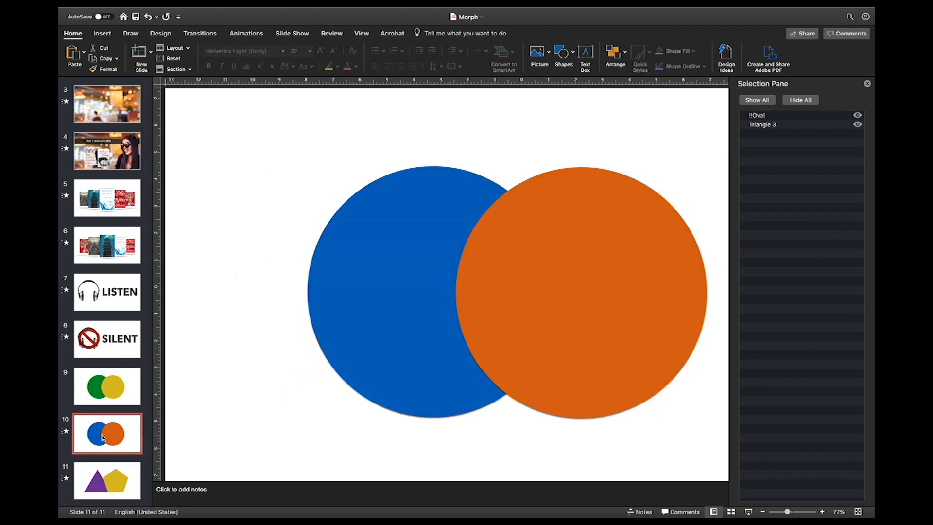
{"action": "left_click", "coordinate": [748, 512]}
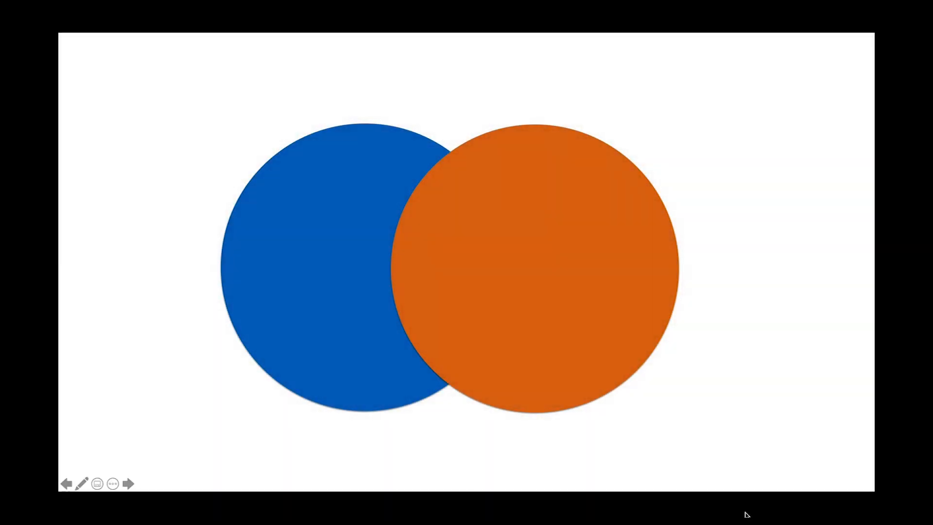
{"action": "left_click", "coordinate": [745, 512]}
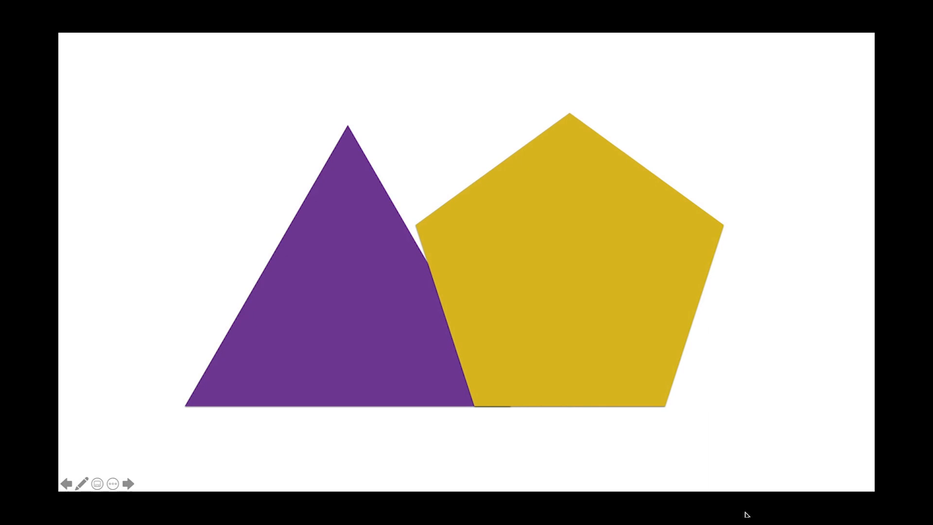
{"action": "left_click", "coordinate": [747, 514]}
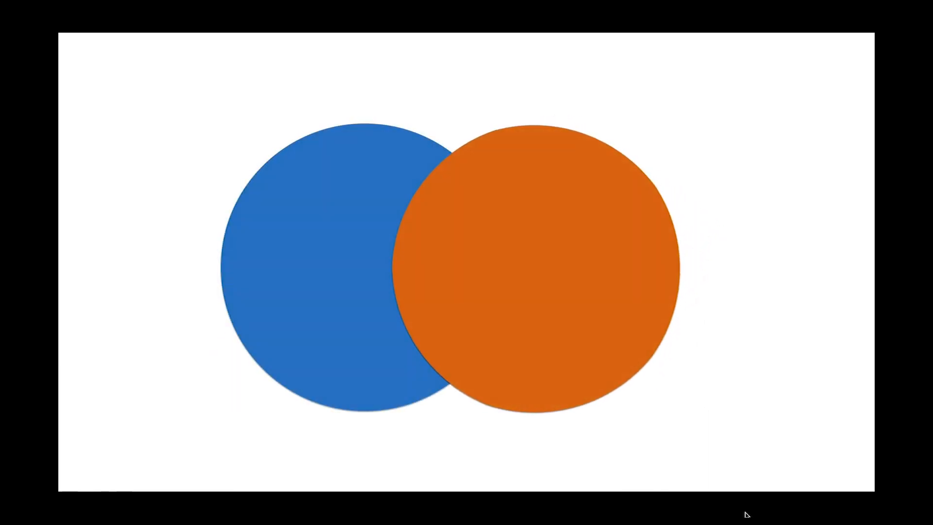
{"action": "left_click", "coordinate": [747, 514]}
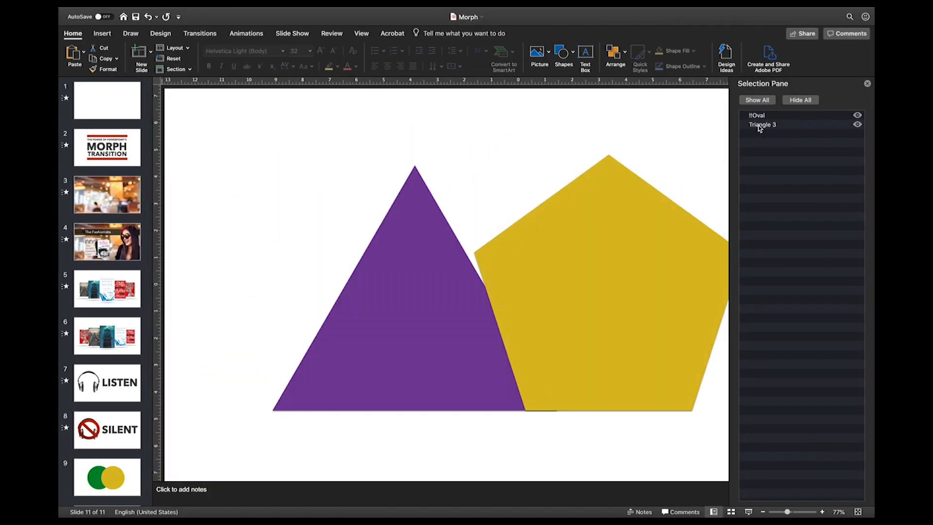
- Rename the purple triangle on slide 11 to !!Triangle 3
{"action": "left_click", "coordinate": [759, 126]}
{"action": "left_click", "coordinate": [758, 125]}
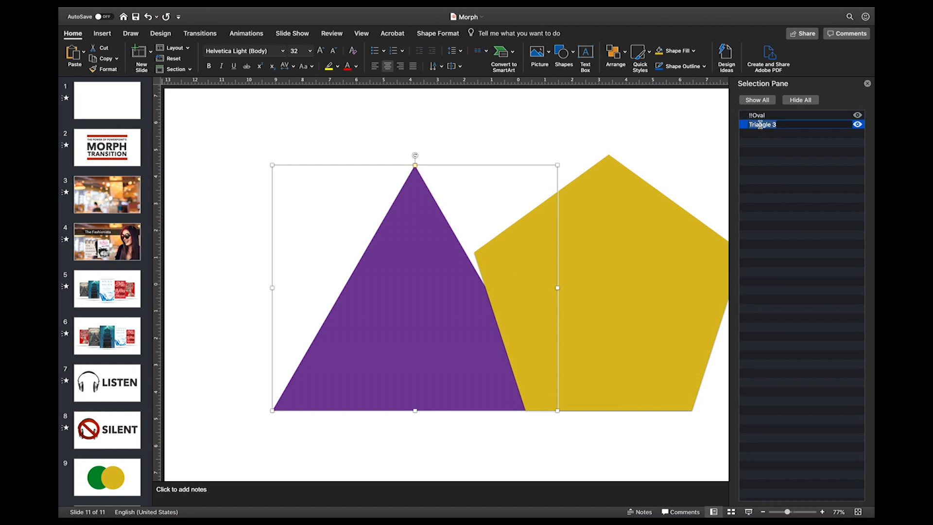
{"action": "key", "text": "Left"}
{"action": "type", "text": "!!"}
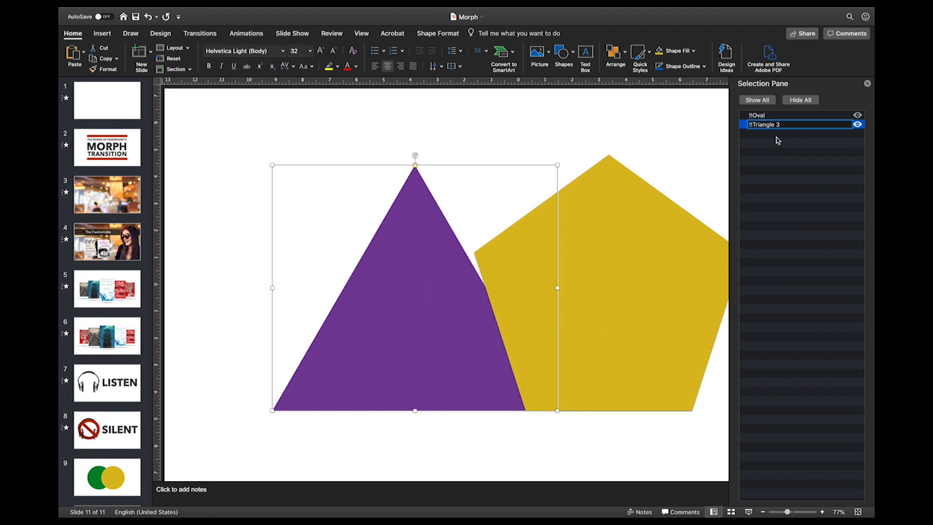
{"action": "left_click", "coordinate": [777, 139]}
- Rename the blue circle on slide 10 to !!Triangle3
{"action": "scroll", "coordinate": [108, 476], "scroll_direction": "down", "scroll_amount": 3}
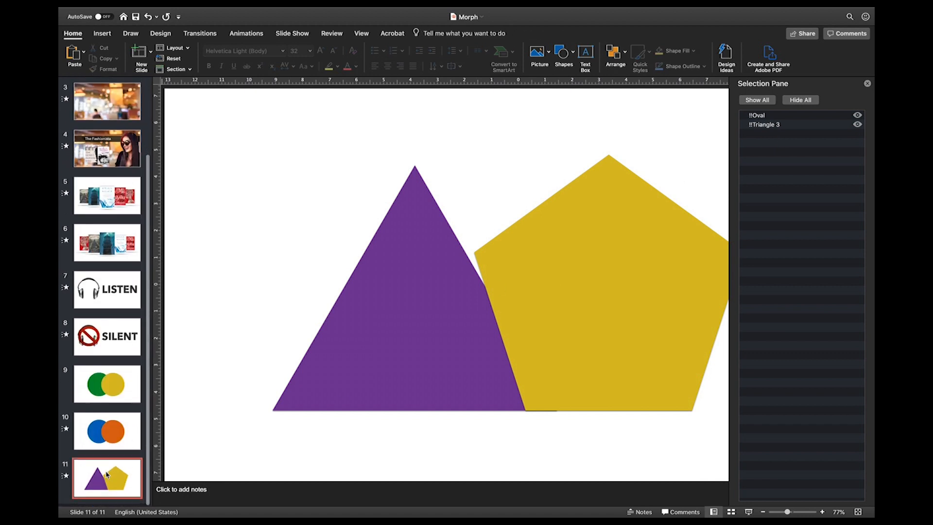
{"action": "left_click", "coordinate": [110, 439]}
{"action": "left_click", "coordinate": [436, 284]}
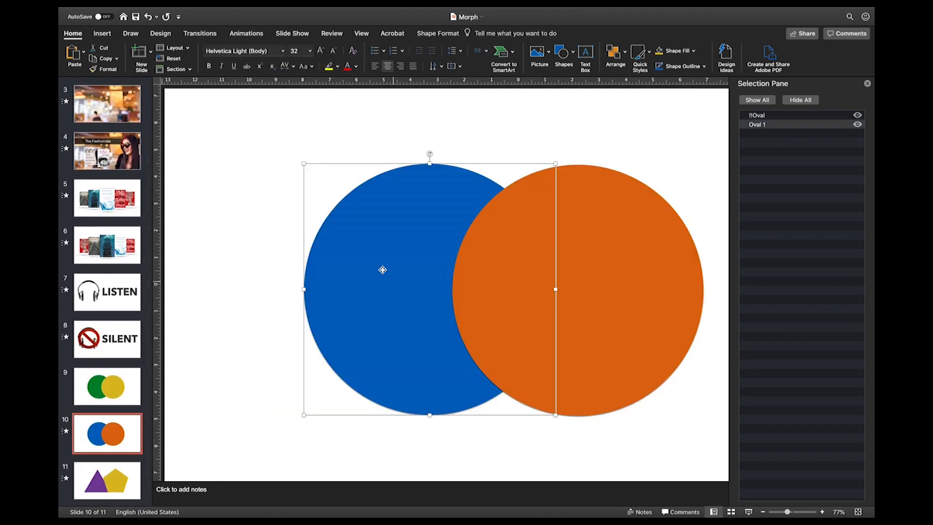
{"action": "double_click", "coordinate": [766, 124]}
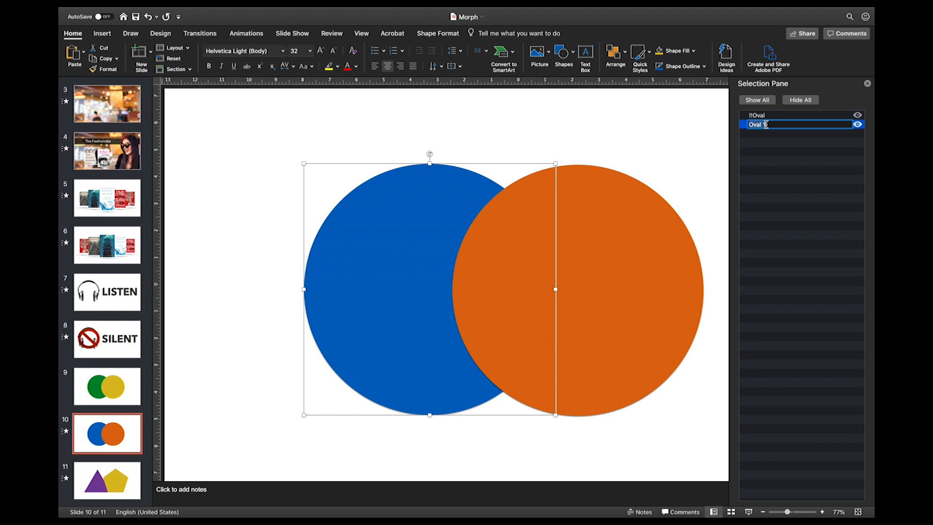
{"action": "type", "text": "!!"}
{"action": "type", "text": "Triangle3"}
{"action": "key", "text": "Return"}
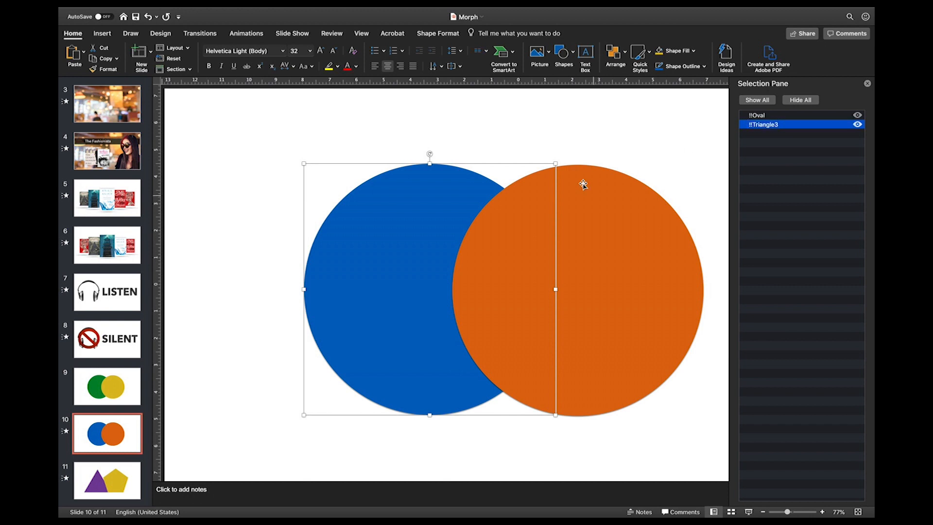
- Compare the names on slides 10 and 11 and correct the blue circle's name to !!Triangle 3
{"action": "left_click", "coordinate": [112, 490]}
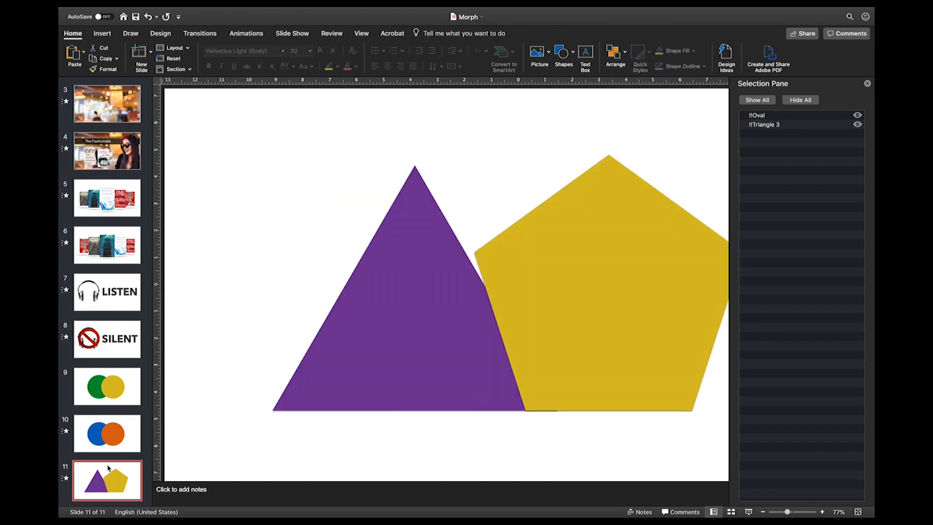
{"action": "left_click", "coordinate": [106, 444]}
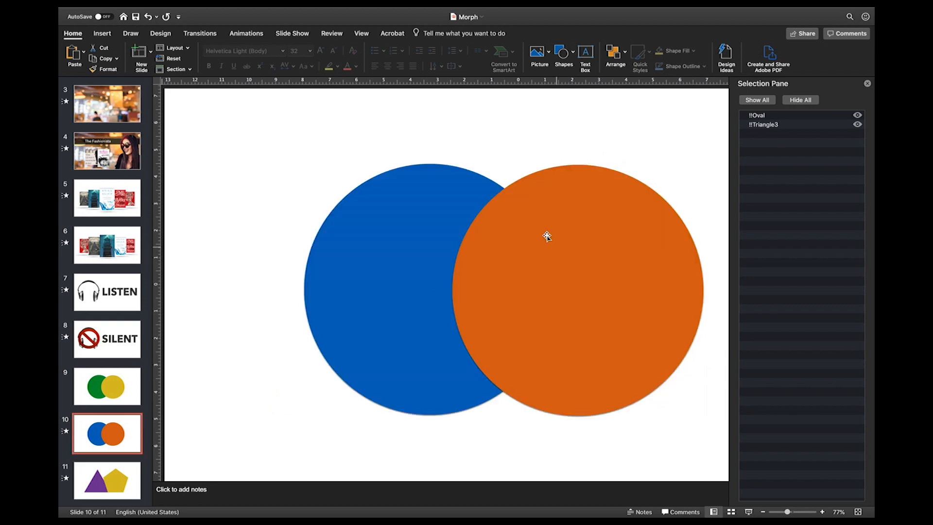
{"action": "double_click", "coordinate": [770, 125]}
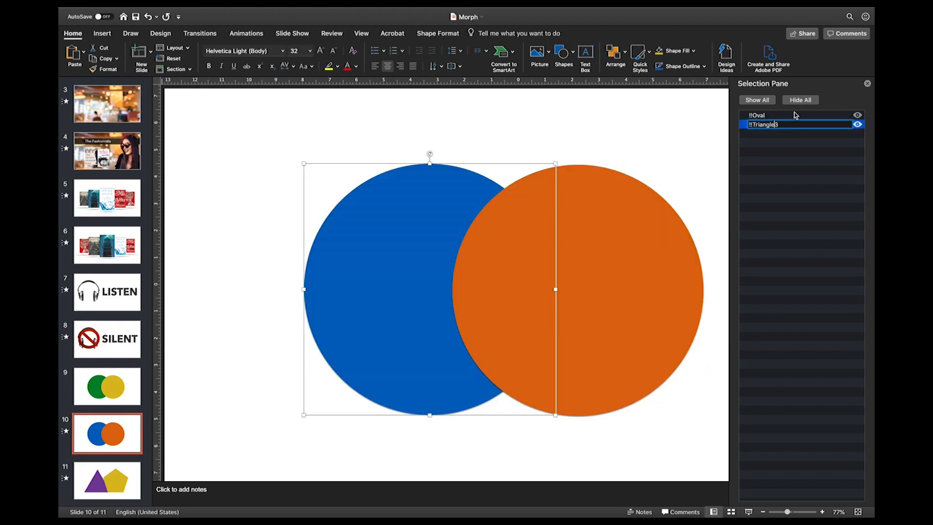
{"action": "left_click", "coordinate": [799, 139]}
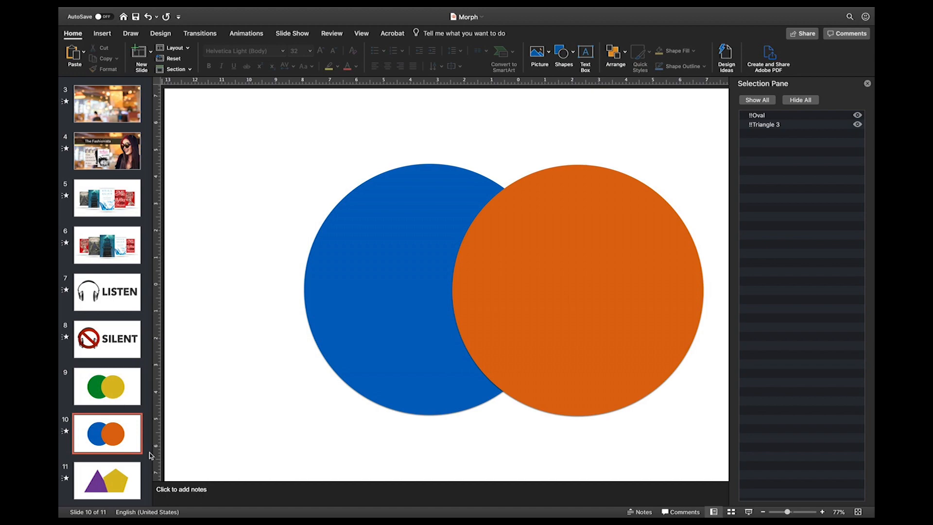
- Preview the morph of both circles into the triangle and pentagon from slide 10, and end the show
{"action": "left_click", "coordinate": [749, 512]}
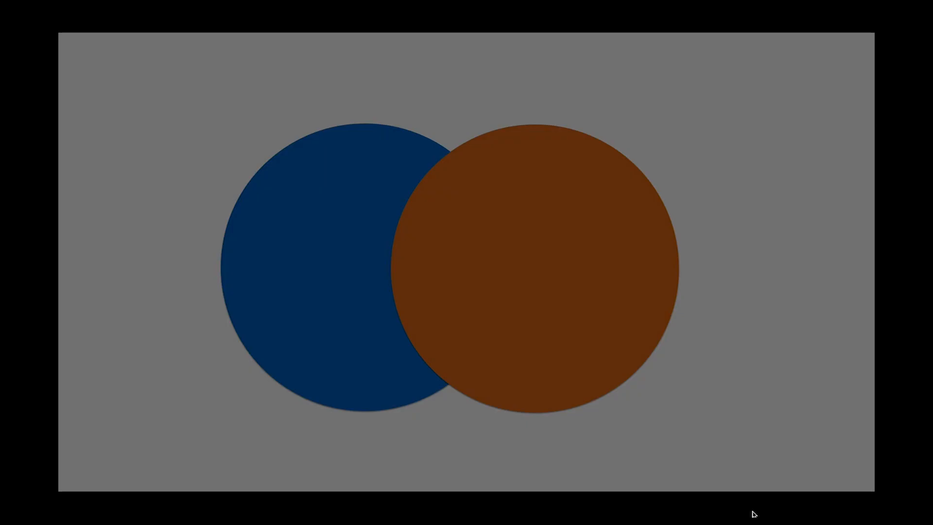
{"action": "key", "text": "Right"}
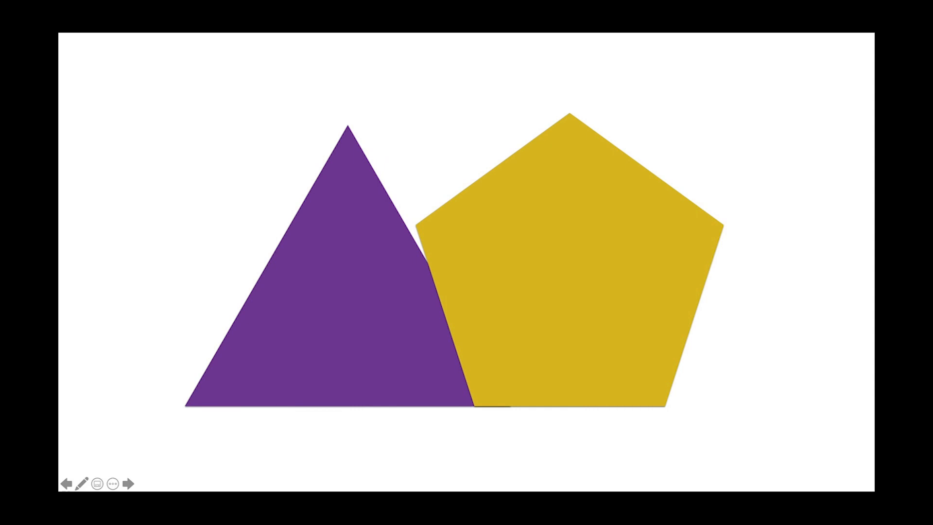
{"action": "key", "text": "Escape"}
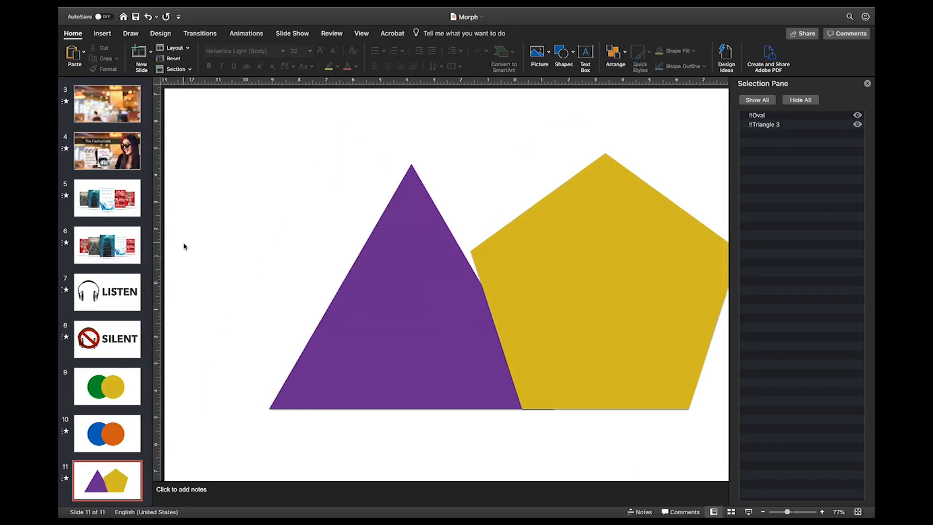
- Copy the Me Before You and The Light Between Oceans covers from slide 5 onto a new blank slide after slide 11
{"action": "left_click", "coordinate": [108, 204]}
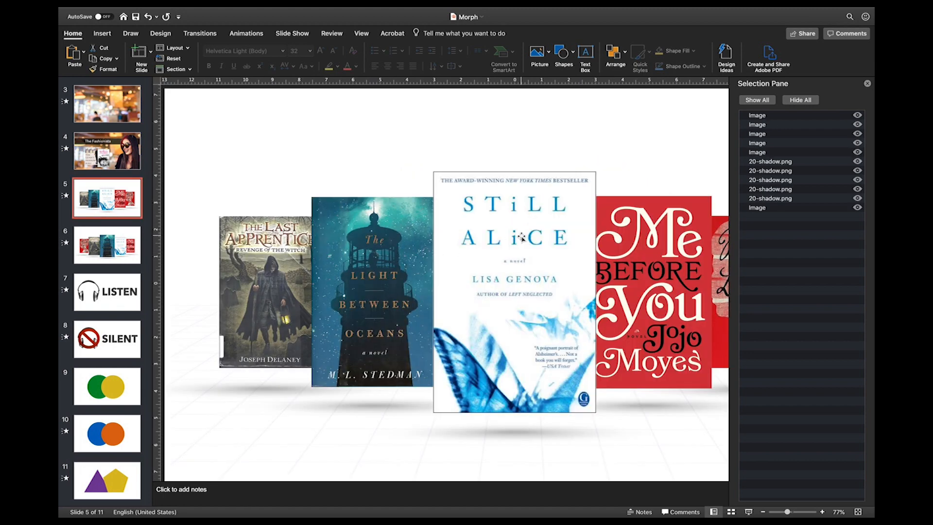
{"action": "left_click", "coordinate": [653, 250]}
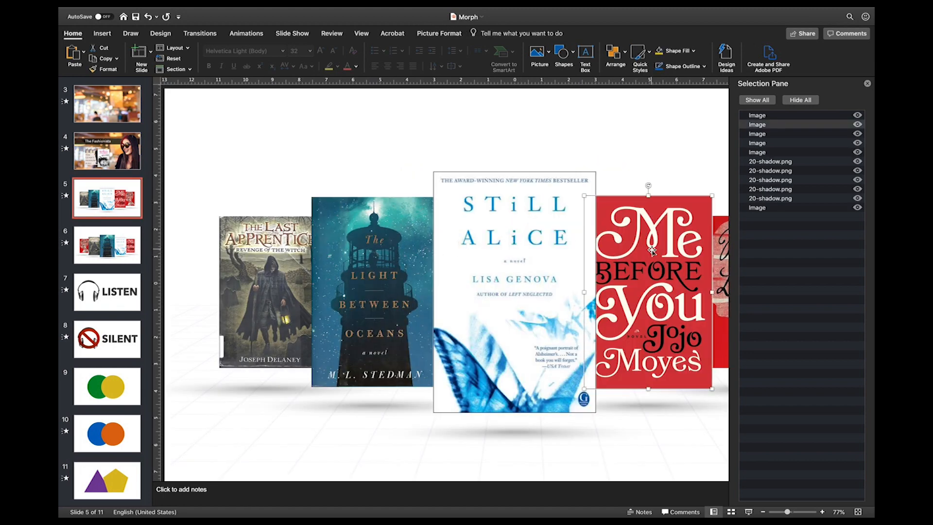
{"action": "left_click", "coordinate": [355, 256], "text": "shift"}
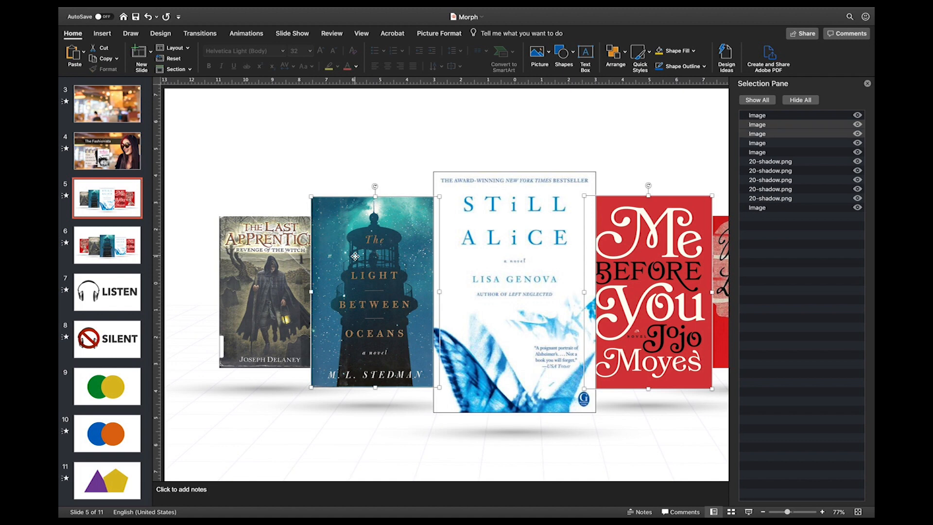
{"action": "left_click", "coordinate": [103, 467]}
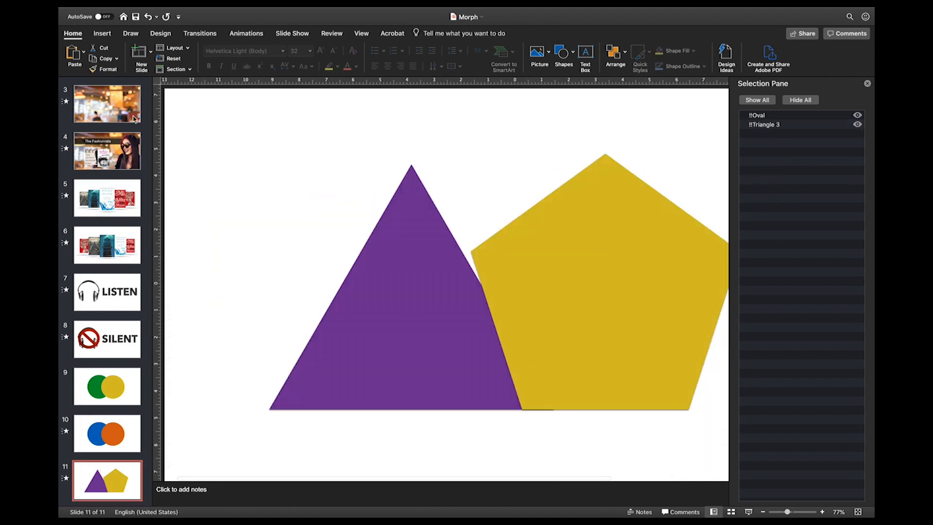
{"action": "left_click", "coordinate": [140, 52]}
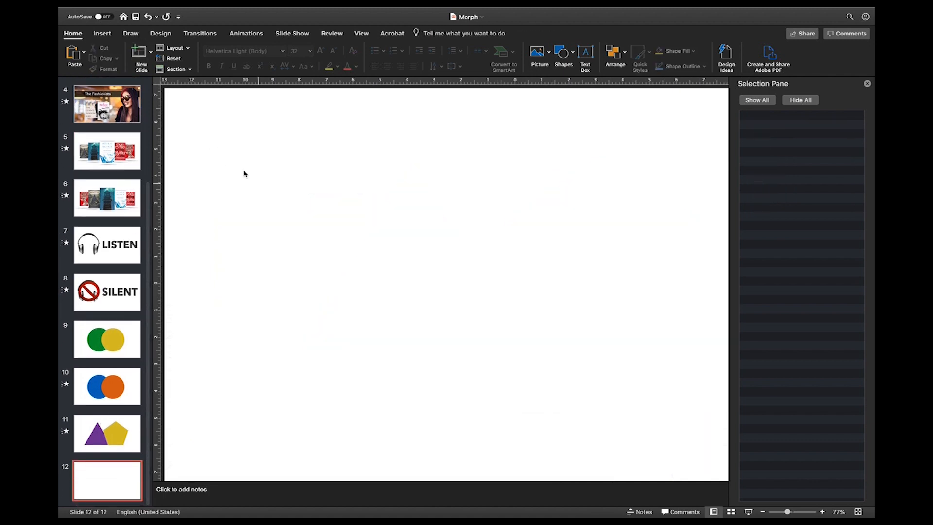
{"action": "key", "text": "ctrl+v"}
- Enlarge The Light Between Oceans cover on slide 12 to nearly the full slide height and move it near the slide's centre
{"action": "left_click", "coordinate": [247, 175]}
{"action": "left_click_drag", "start_coordinate": [362, 259], "coordinate": [439, 219]}
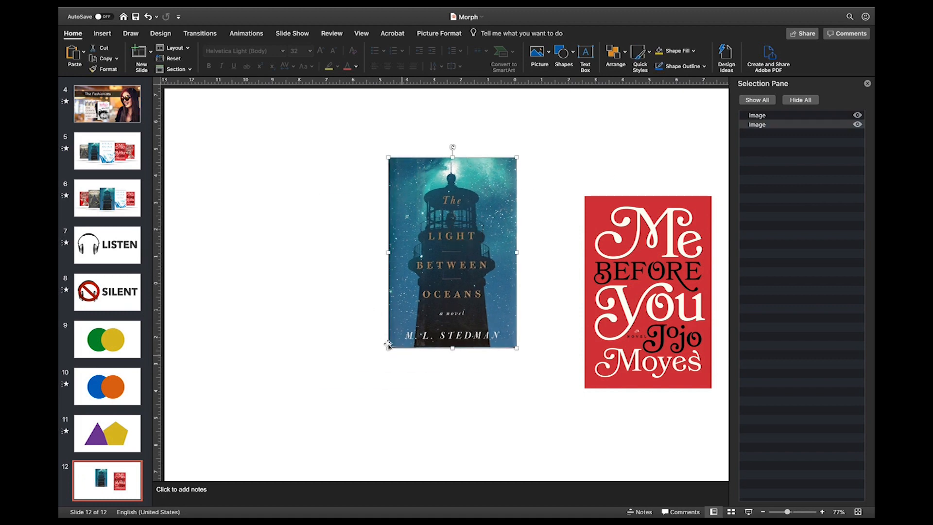
{"action": "left_click_drag", "start_coordinate": [387, 348], "coordinate": [333, 394]}
{"action": "left_click_drag", "start_coordinate": [417, 288], "coordinate": [446, 344]}
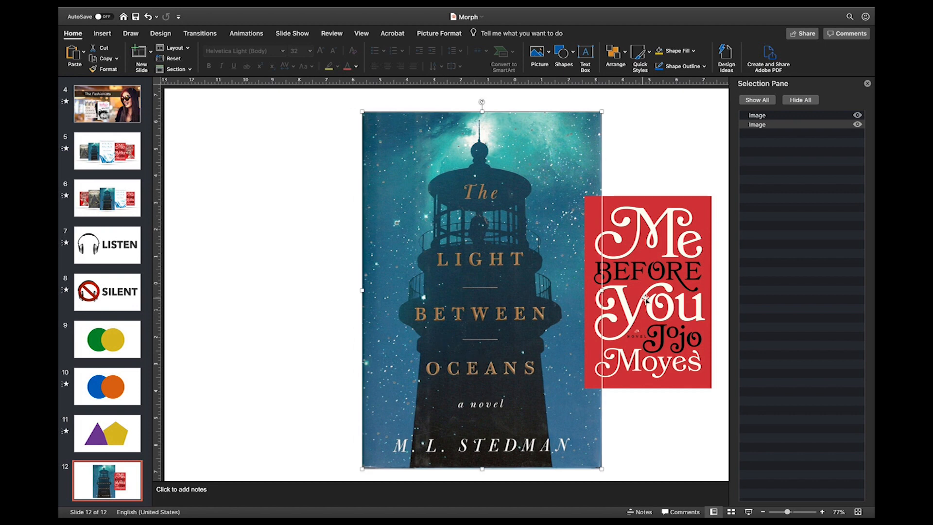
- Cut the Me Before You cover from slide 12 and centre The Light Between Oceans cover on the slide
{"action": "left_click", "coordinate": [653, 295]}
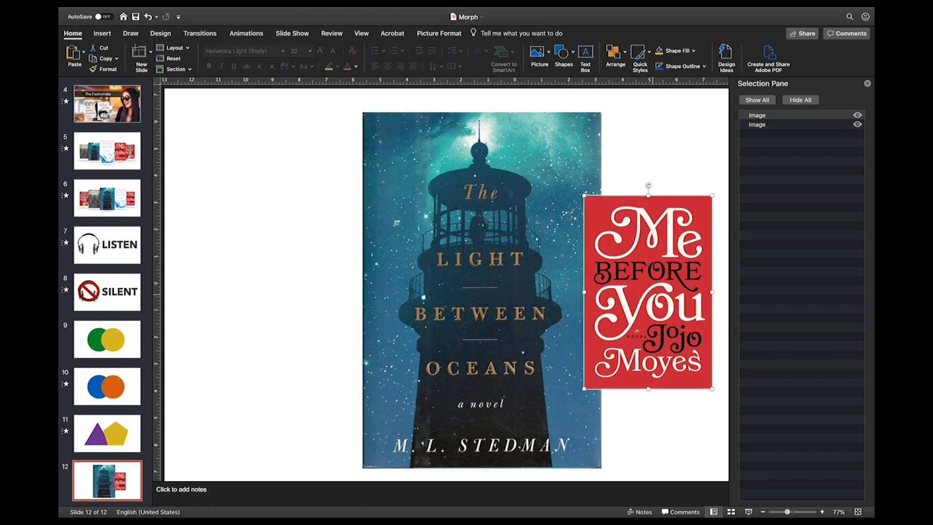
{"action": "key", "text": "Delete"}
{"action": "left_click", "coordinate": [512, 296]}
{"action": "left_click_drag", "start_coordinate": [512, 295], "coordinate": [522, 297]}
{"action": "left_click", "coordinate": [780, 511]}
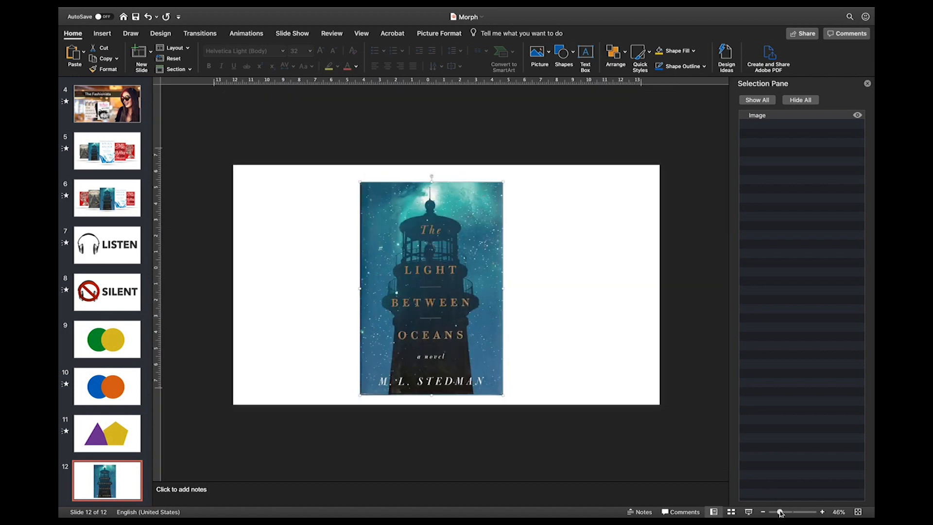
{"action": "left_click_drag", "start_coordinate": [418, 353], "coordinate": [438, 351]}
- Duplicate slide 12 and paste the Me Before You cover onto the copy, centred over The Light Between Oceans cover
{"action": "left_click", "coordinate": [116, 471]}
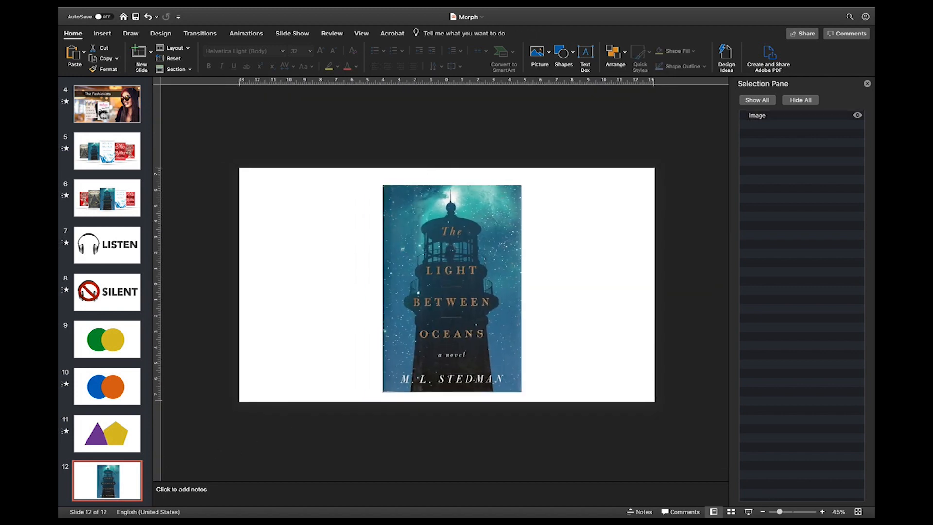
{"action": "key", "text": "super+d"}
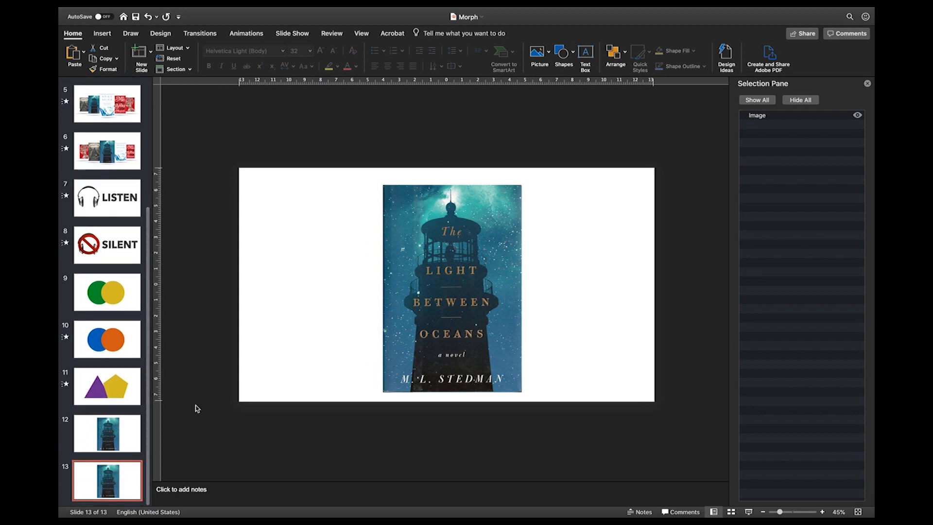
{"action": "key", "text": "super+v"}
{"action": "left_click_drag", "start_coordinate": [556, 292], "coordinate": [484, 296]}
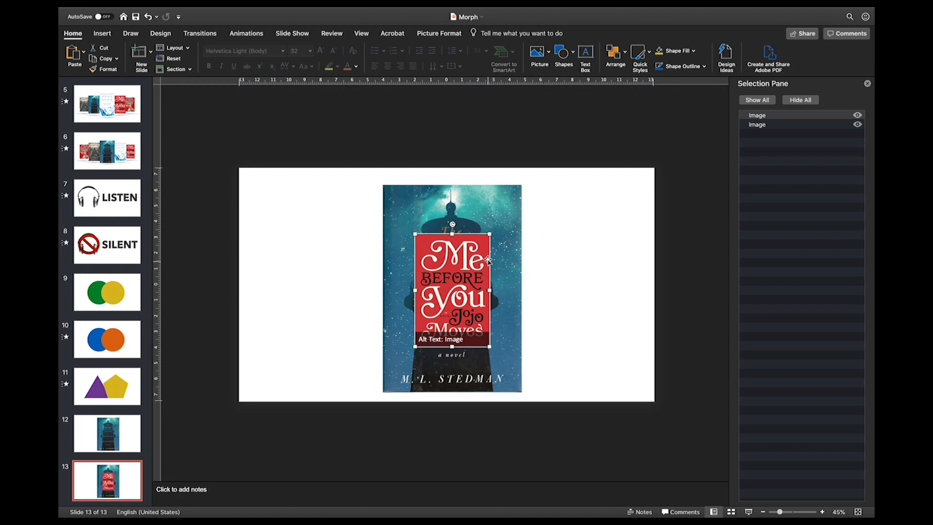
- Enlarge the Me Before You cover on slide 13 until it covers The Light Between Oceans image at the same width
{"action": "left_click_drag", "start_coordinate": [490, 234], "coordinate": [527, 175]}
{"action": "left_click_drag", "start_coordinate": [468, 297], "coordinate": [450, 323]}
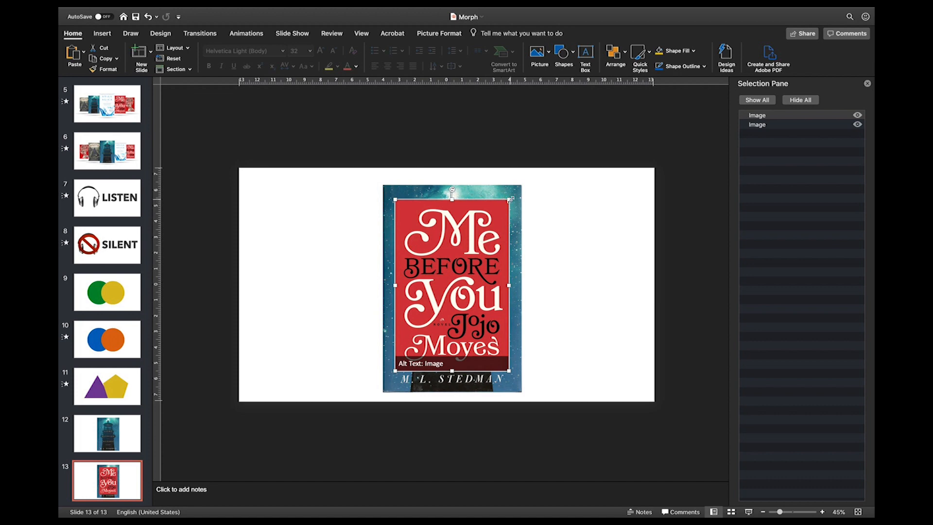
{"action": "left_click_drag", "start_coordinate": [506, 204], "coordinate": [521, 180]}
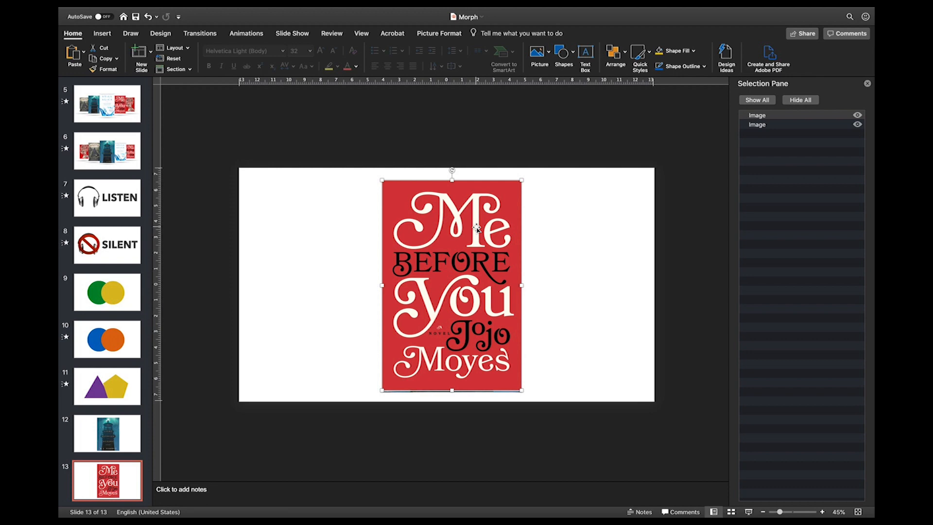
- Send the Me Before You cover on slide 13 backward and delete The Light Between Oceans cover in front of it
{"action": "key", "text": "super+shift+b"}
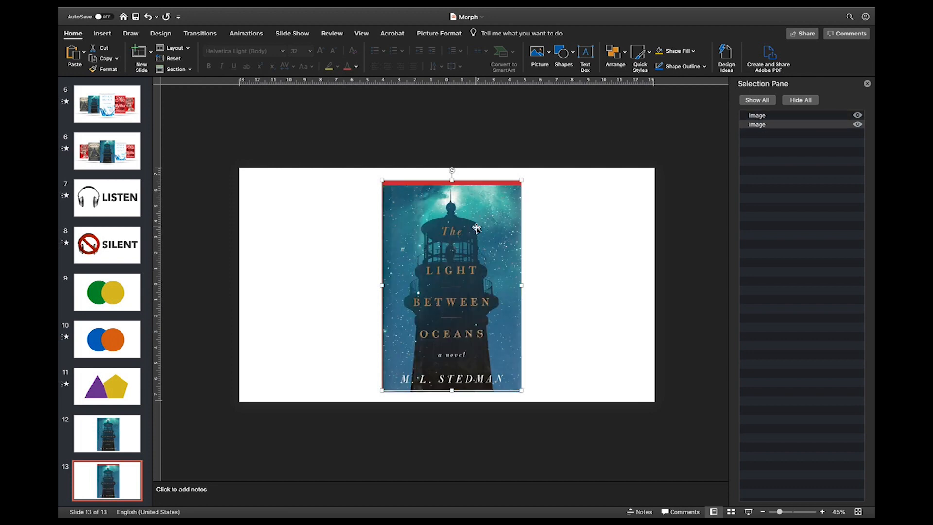
{"action": "left_click", "coordinate": [284, 230]}
{"action": "left_click", "coordinate": [391, 242]}
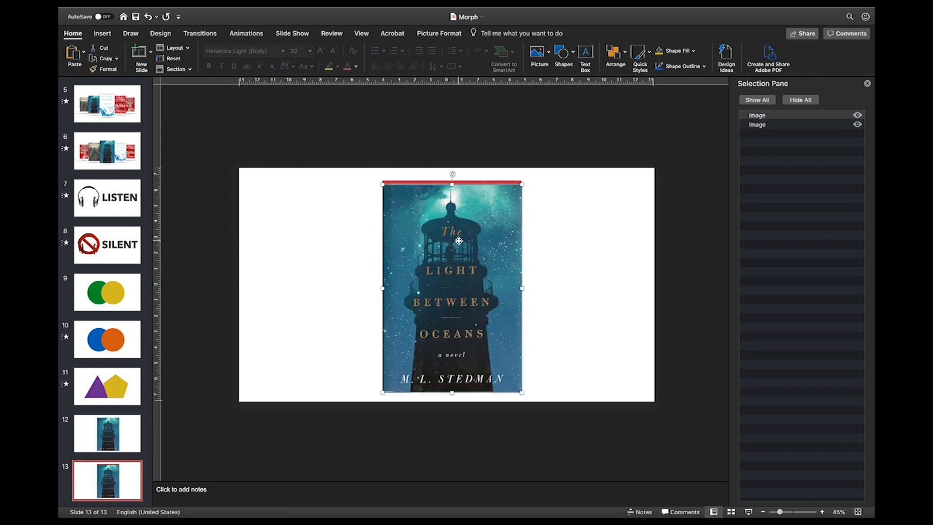
{"action": "key", "text": "Delete"}
- Rename The Light Between Oceans cover on slide 12 as !!Image
{"action": "left_click", "coordinate": [122, 447]}
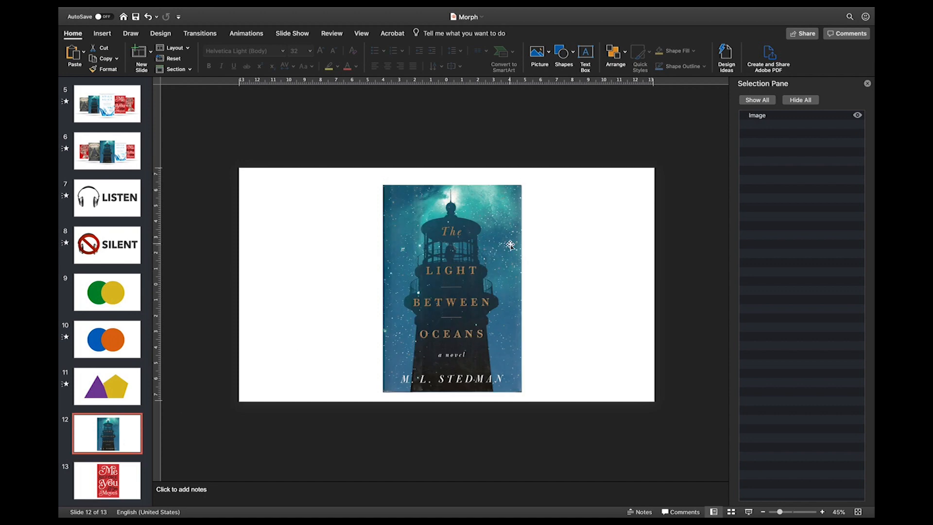
{"action": "left_click", "coordinate": [493, 245]}
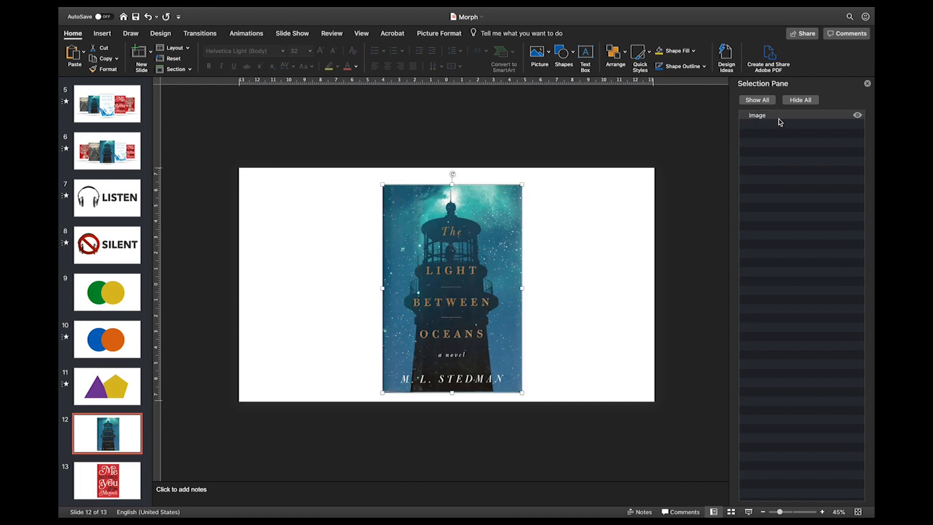
{"action": "left_click", "coordinate": [759, 116]}
{"action": "left_click", "coordinate": [758, 116]}
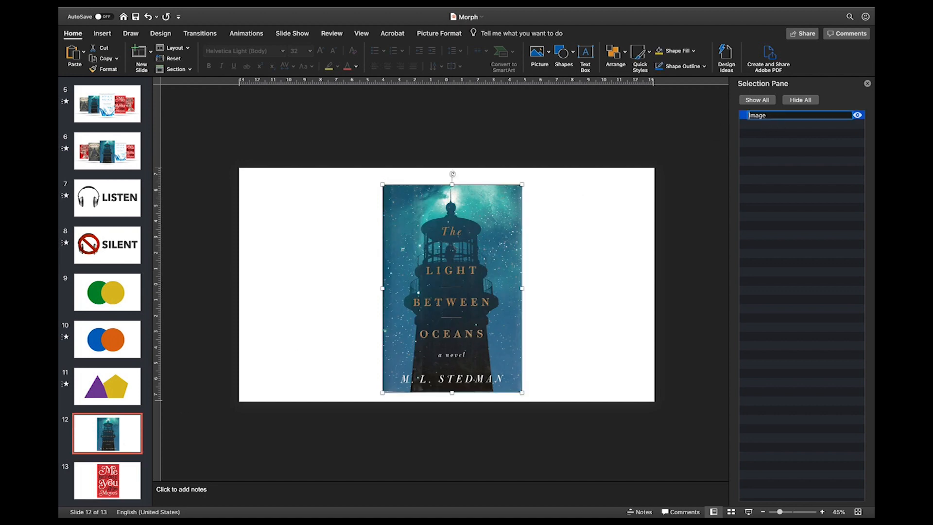
{"action": "type", "text": "!!"}
{"action": "left_click", "coordinate": [691, 122]}
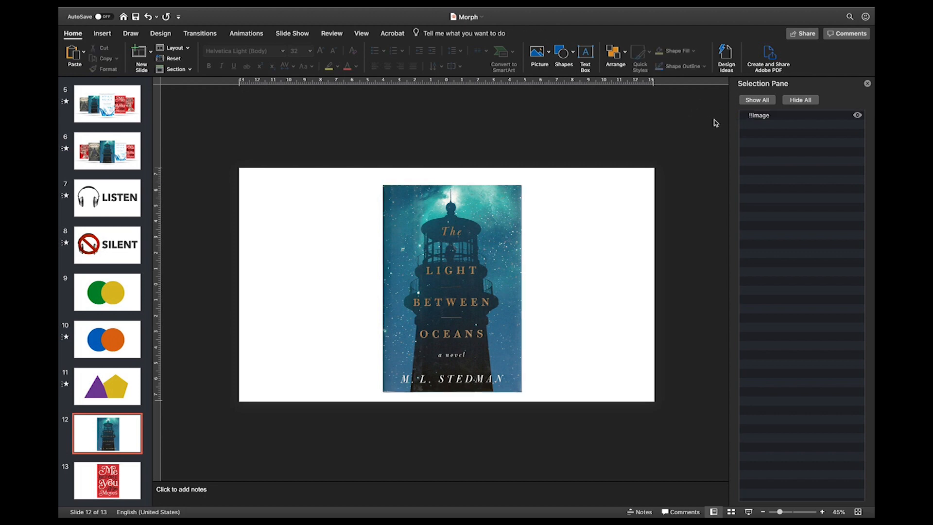
- Rename the Me Before You cover on slide 13 as !!Image
{"action": "left_click", "coordinate": [97, 476]}
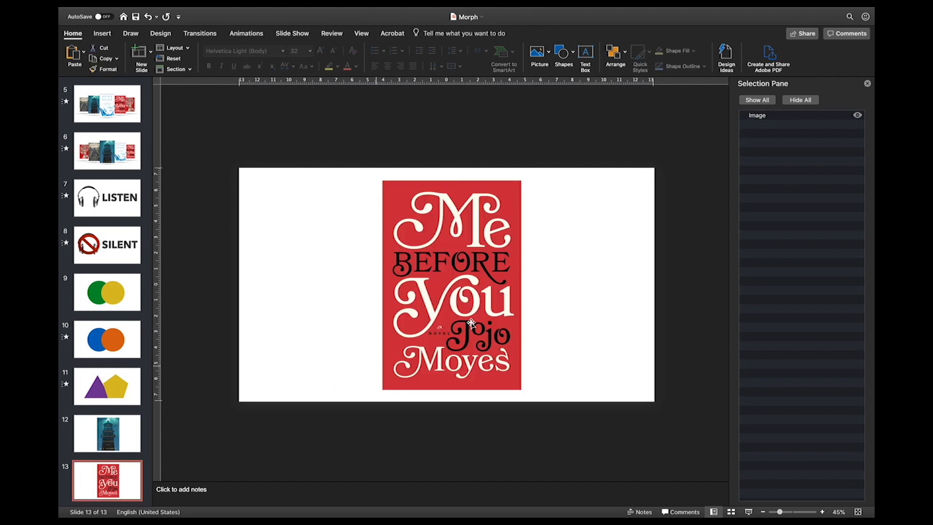
{"action": "left_click", "coordinate": [474, 227]}
{"action": "double_click", "coordinate": [753, 115]}
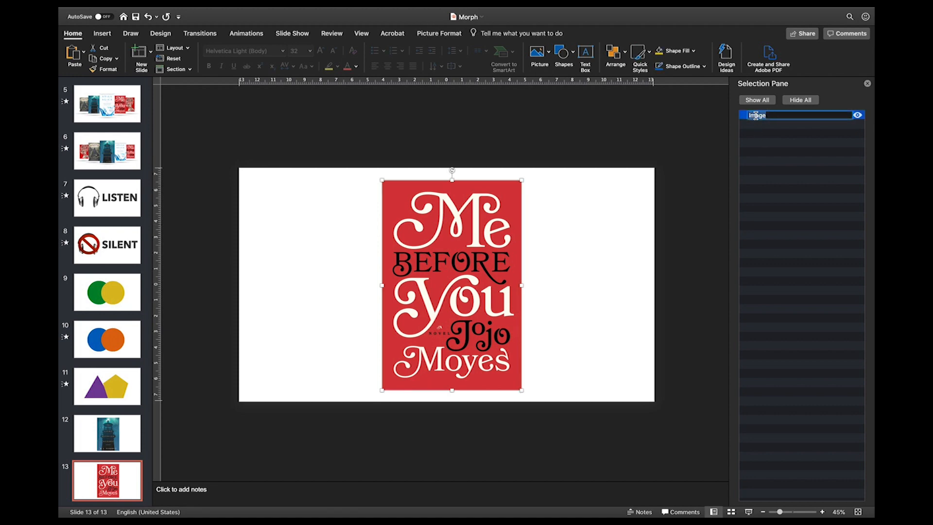
{"action": "type", "text": "!!"}
{"action": "left_click", "coordinate": [672, 115]}
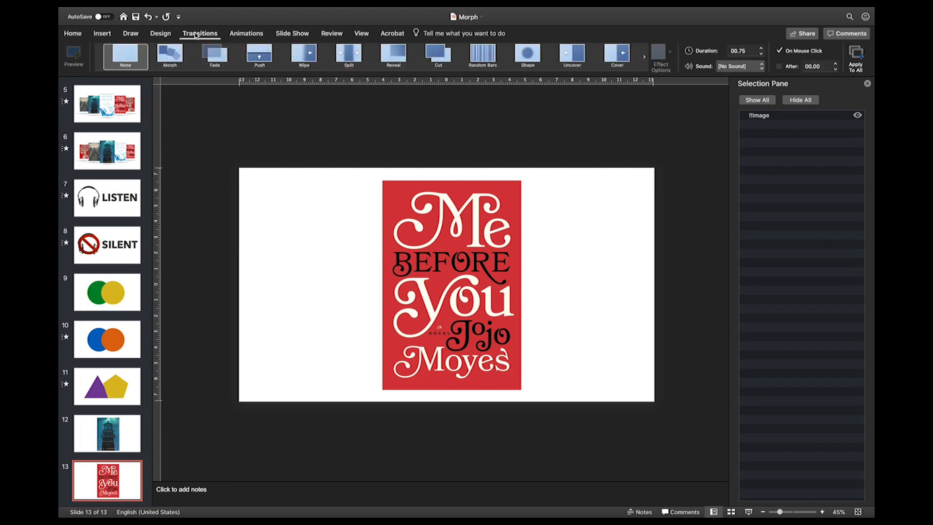
- Apply the Morph transition to slide 13, preview it from slide 12 forward and back, and end the show
{"action": "left_click", "coordinate": [171, 55]}
{"action": "left_click", "coordinate": [111, 429]}
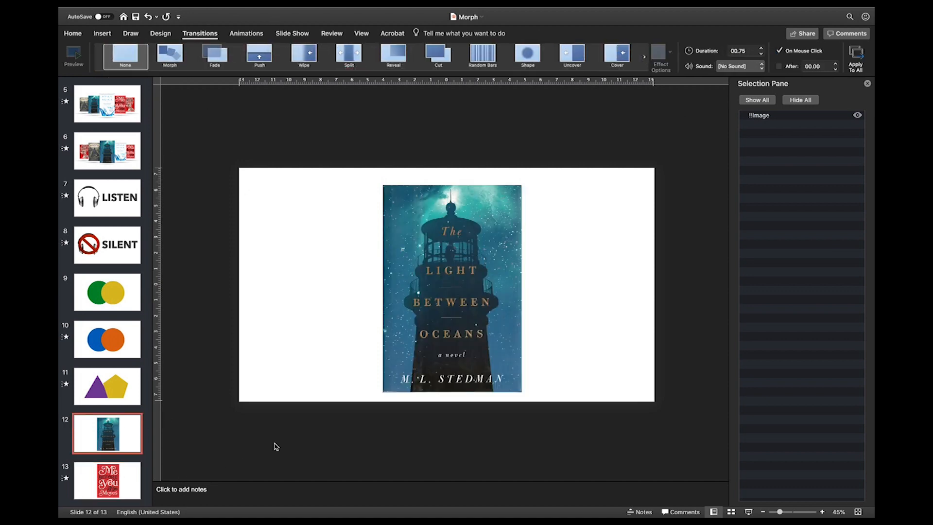
{"action": "left_click", "coordinate": [751, 512]}
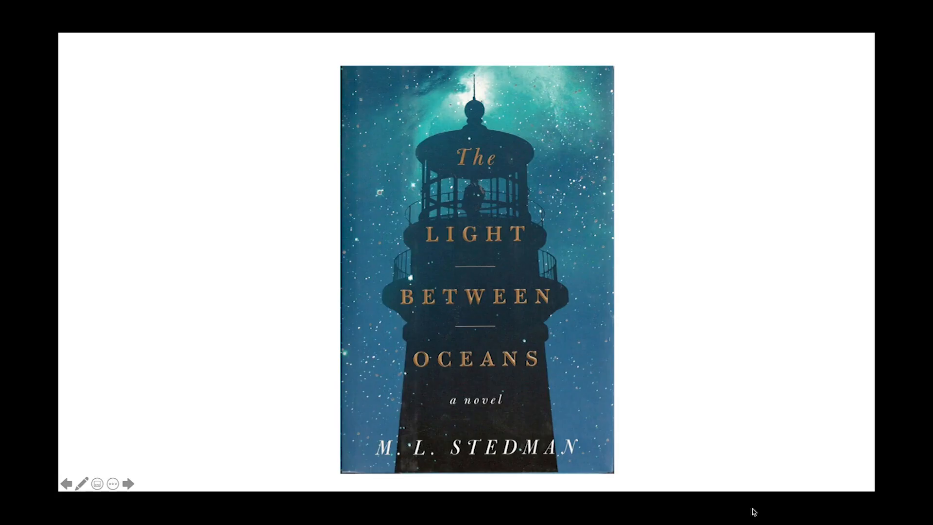
{"action": "key", "text": "Right"}
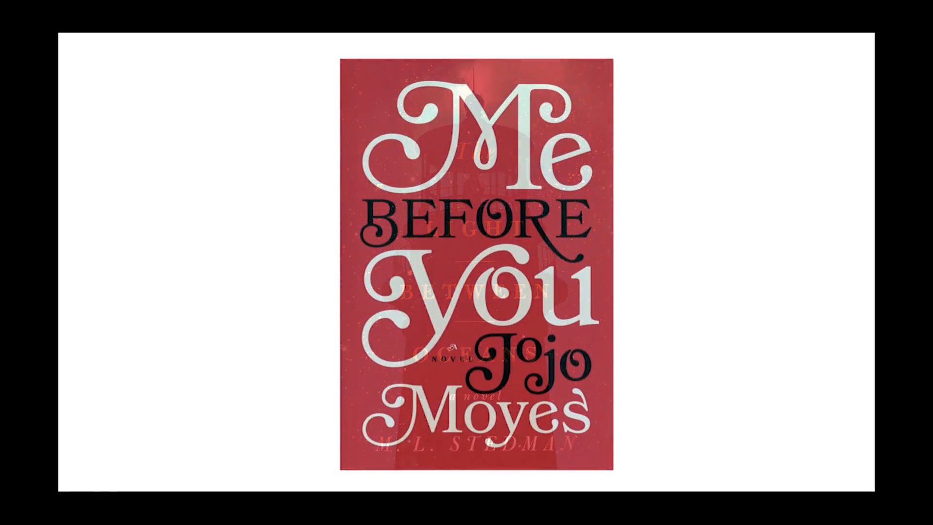
{"action": "key", "text": "Left"}
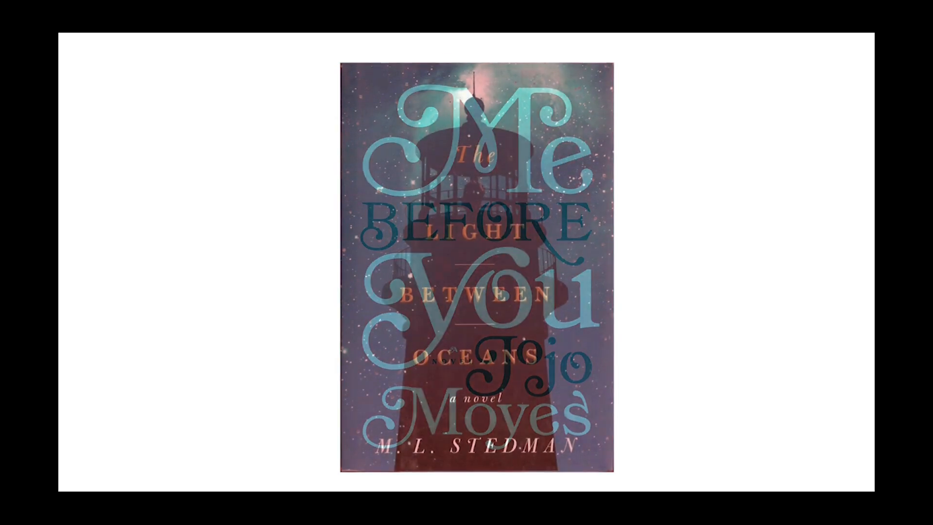
{"action": "key", "text": "Escape"}
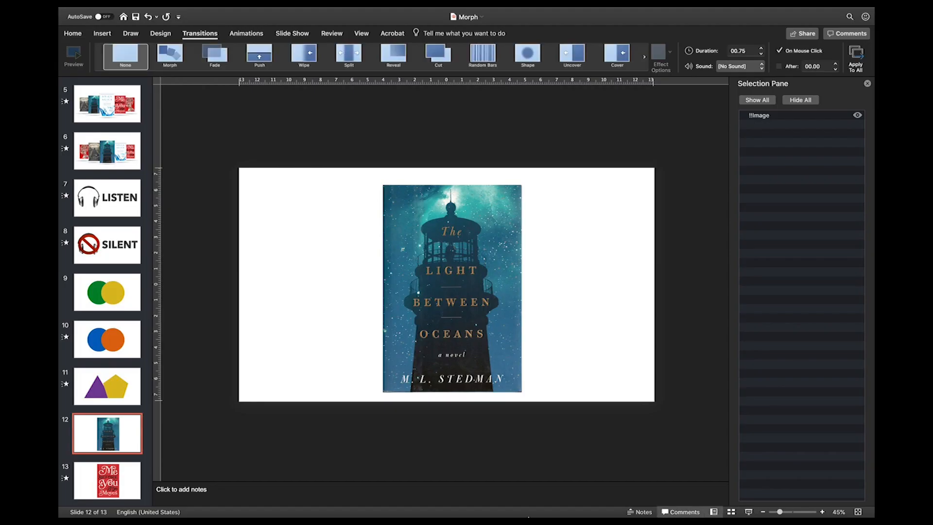